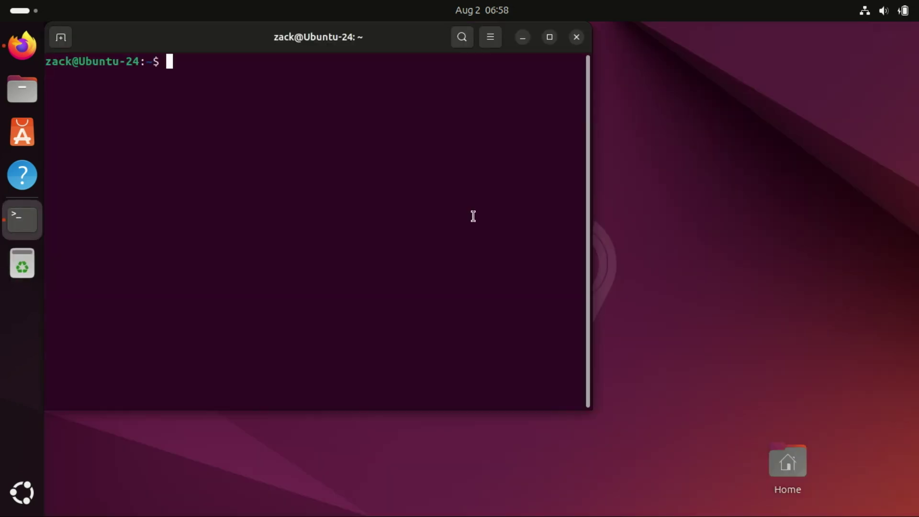
Move the terminal window and run 'dpkg -l | grep exfat', which finds no exFAT packages.
{"action": "left_click_drag", "start_coordinate": [398, 44], "coordinate": [506, 62]}
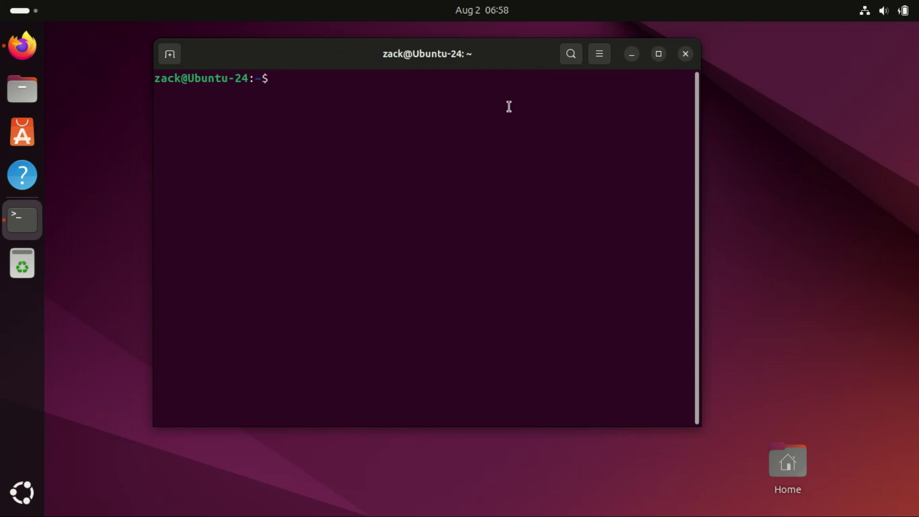
{"action": "type", "text": "clear"}
{"action": "key", "text": "Return"}
{"action": "key", "text": "Up"}
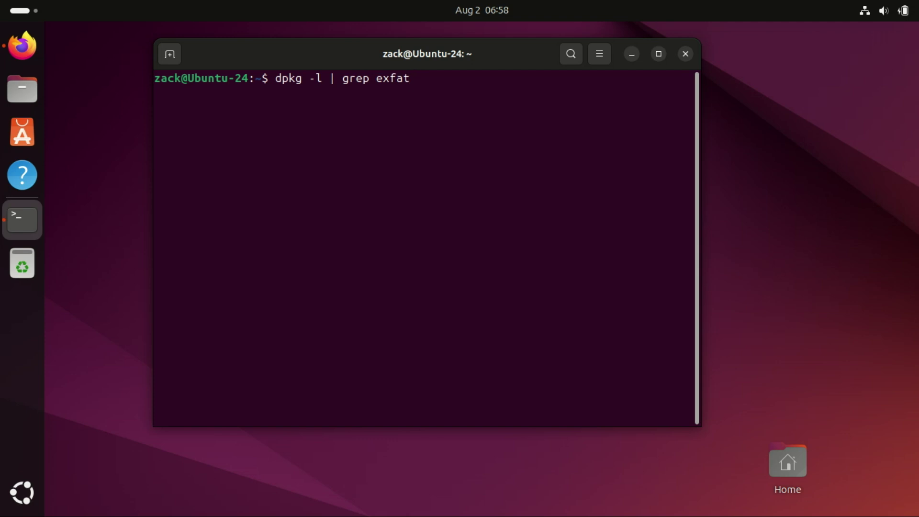
{"action": "key", "text": "Return"}
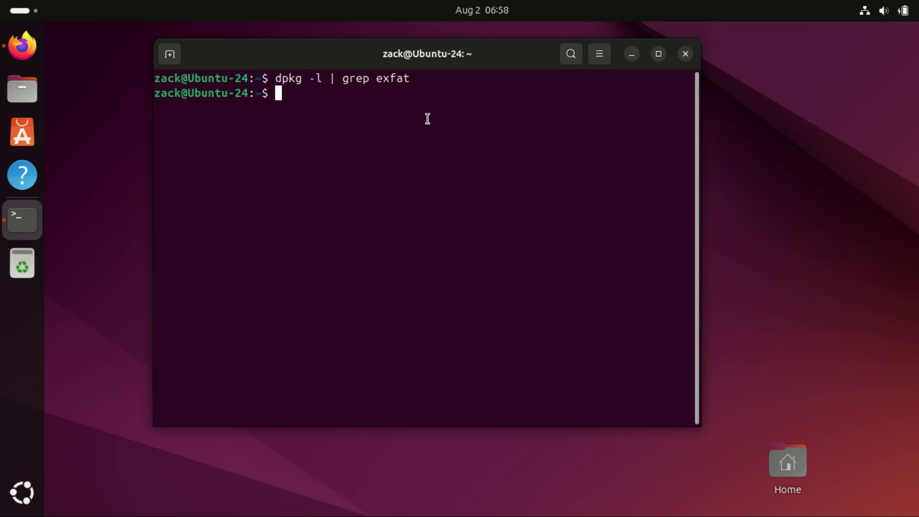
Maximize the terminal and run 'sudo apt update' with the password, showing 196 upgradable packages.
{"action": "double_click", "coordinate": [427, 53]}
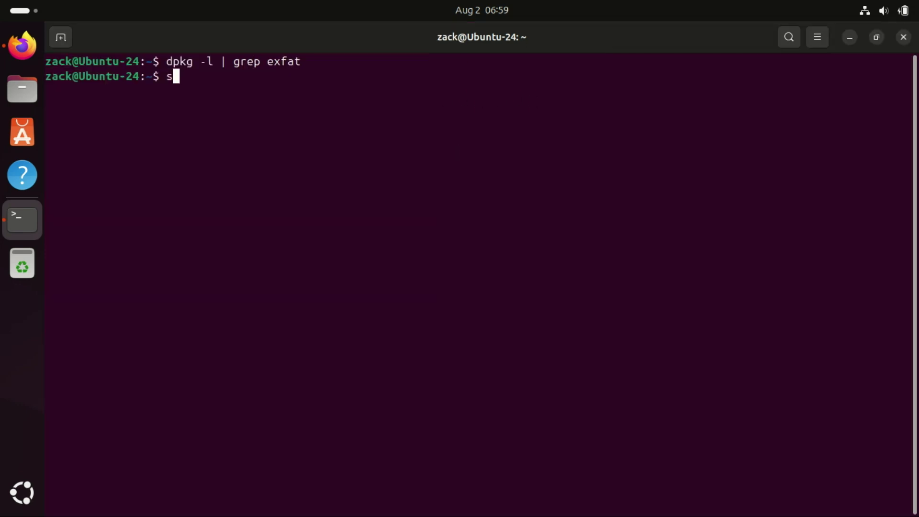
{"action": "type", "text": "sudo ap"}
{"action": "type", "text": "t updat"}
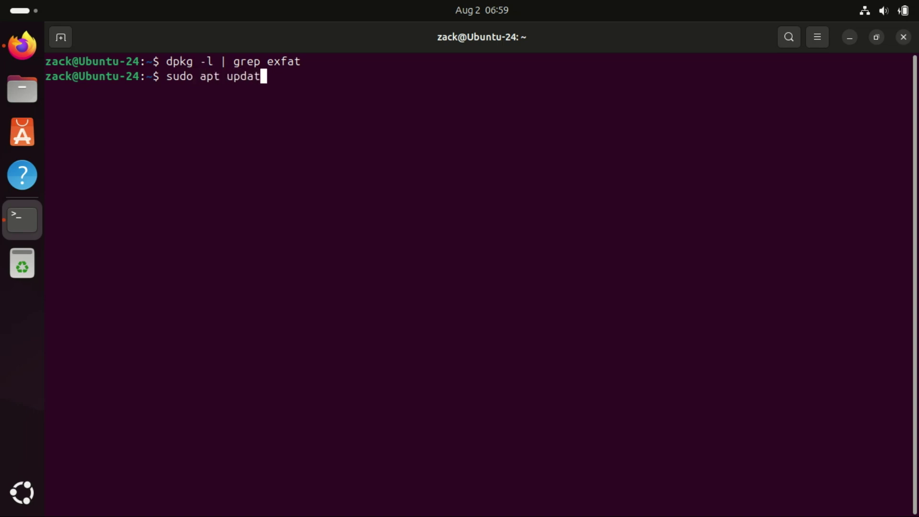
{"action": "type", "text": "e"}
{"action": "key", "text": "Return"}
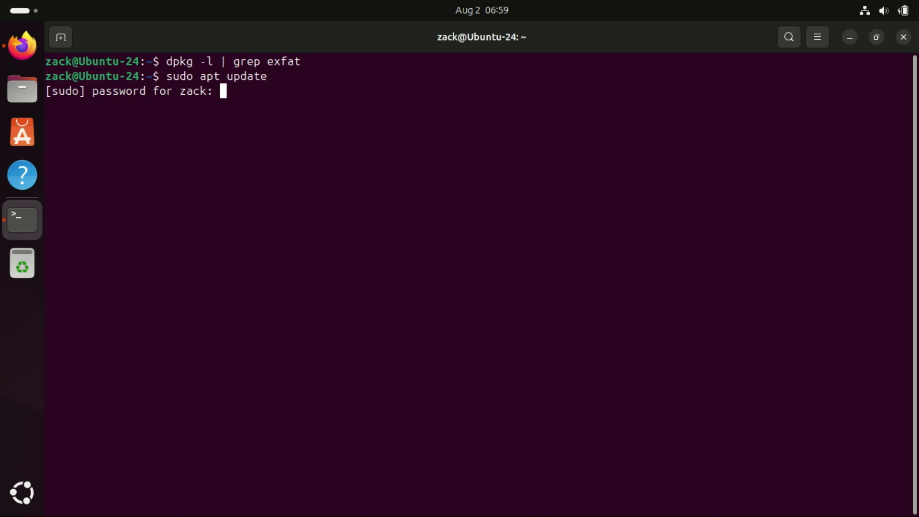
{"action": "key", "text": "Return"}
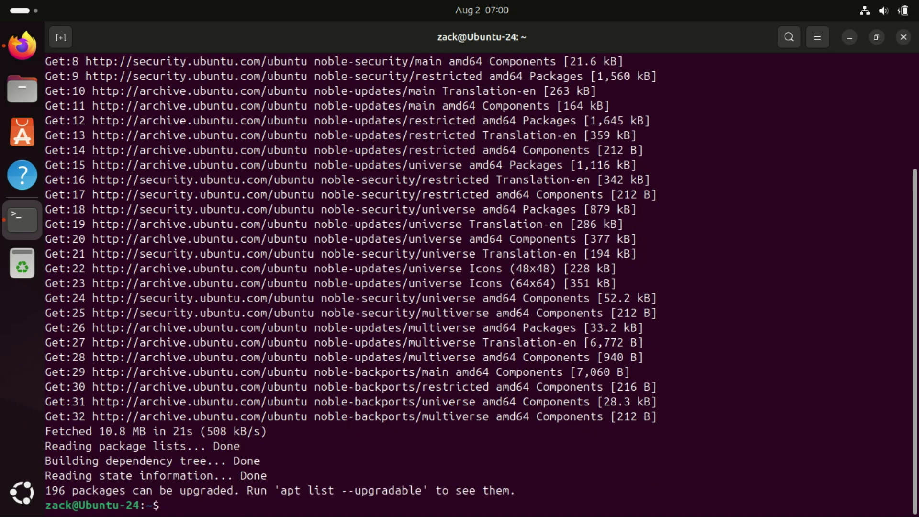
{"action": "type", "text": "clear"}
Clear the screen and run 'sudo apt install exfatprogs' in place of the exfat-fuse command.
{"action": "key", "text": "Return"}
{"action": "type", "text": "sudo apt install exfat-fuse exfat-utils"}
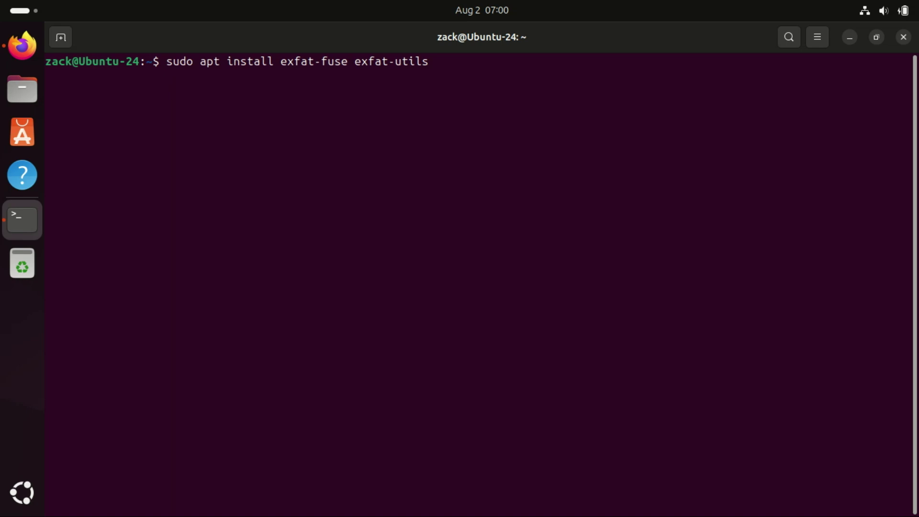
{"action": "key", "text": "BackSpace"}
{"action": "key", "text": "BackSpace"}
{"action": "key", "text": "BackSpace"}
{"action": "key", "text": "BackSpace"}
{"action": "key", "text": "BackSpace"}
{"action": "key", "text": "BackSpace"}
{"action": "key", "text": "BackSpace"}
{"action": "key", "text": "BackSpace"}
{"action": "key", "text": "BackSpace"}
{"action": "key", "text": "BackSpace"}
{"action": "type", "text": "sudo apt install exfatprogs"}
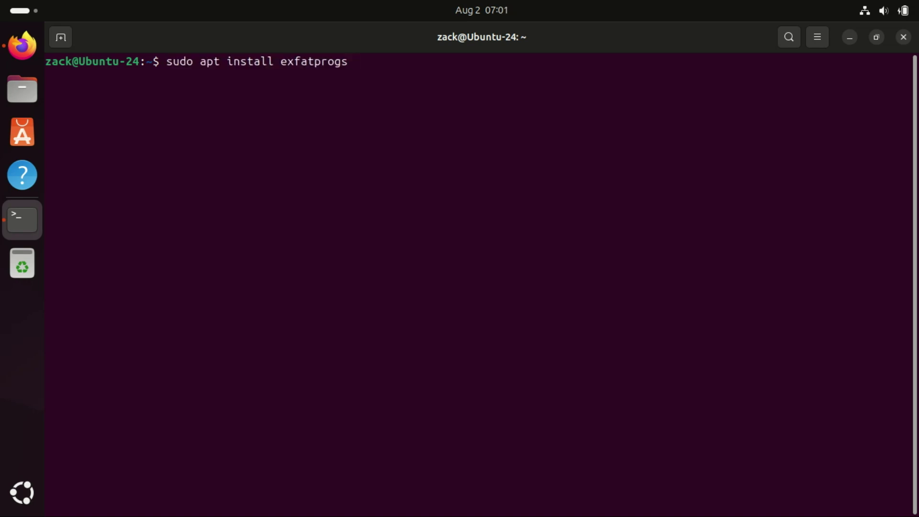
{"action": "key", "text": "Return"}
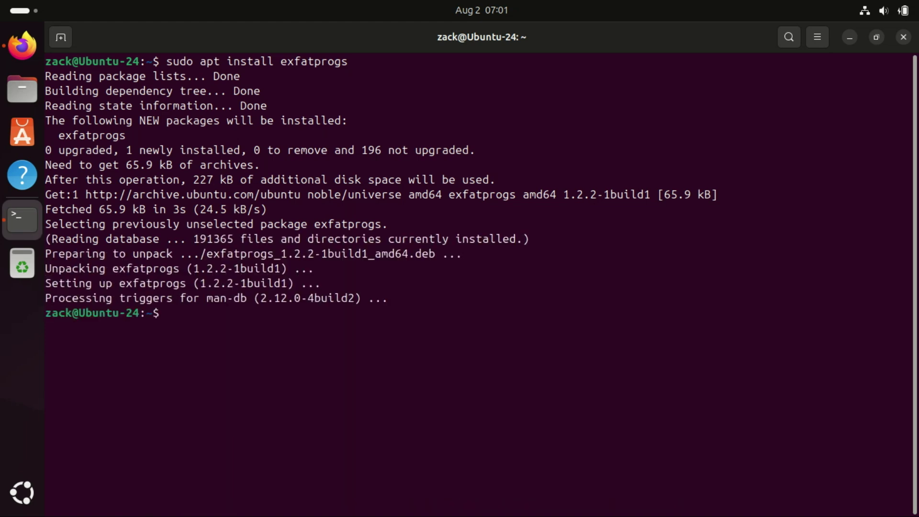
Run 'which mkfs.exfat' and rerun 'dpkg -l | grep exfat', showing exfatprogs 1.2.2 installed.
{"action": "type", "text": "which mkfs.exfat"}
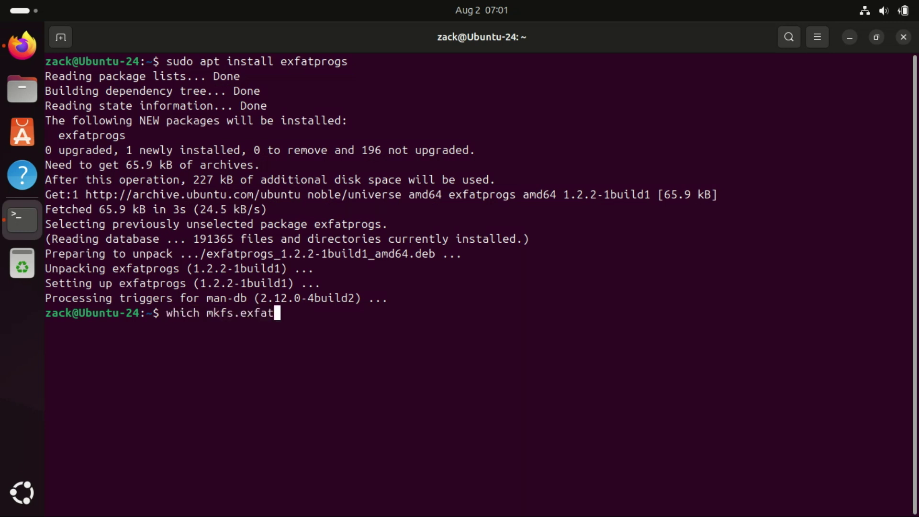
{"action": "key", "text": "Return"}
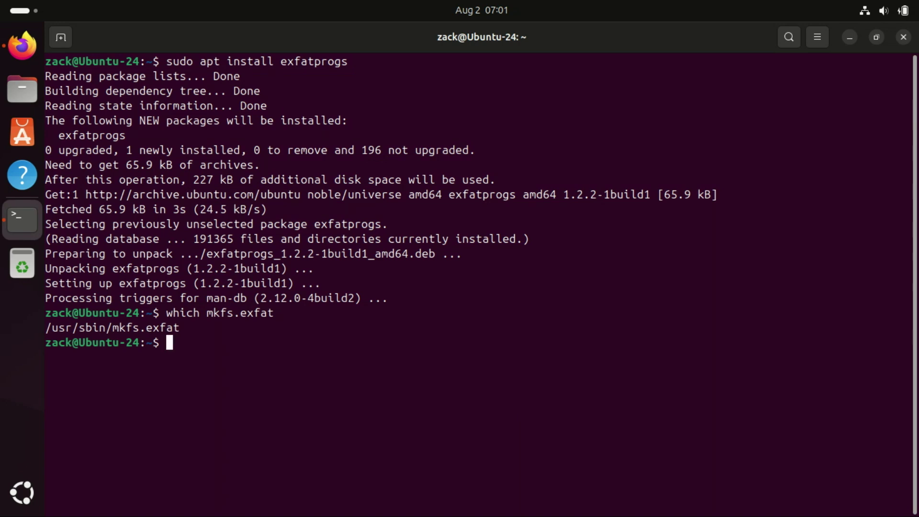
{"action": "key", "text": "Up"}
{"action": "key", "text": "Up"}
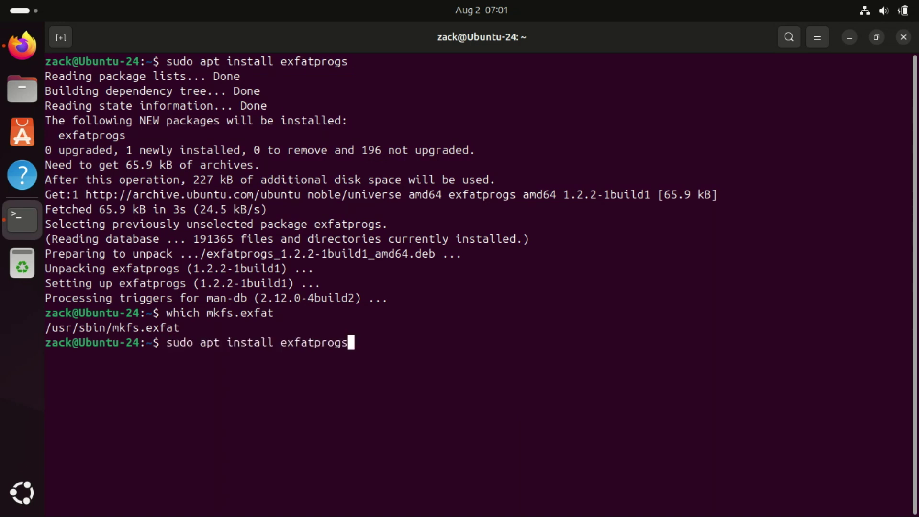
{"action": "key", "text": "Up"}
{"action": "key", "text": "Up"}
{"action": "key", "text": "Up"}
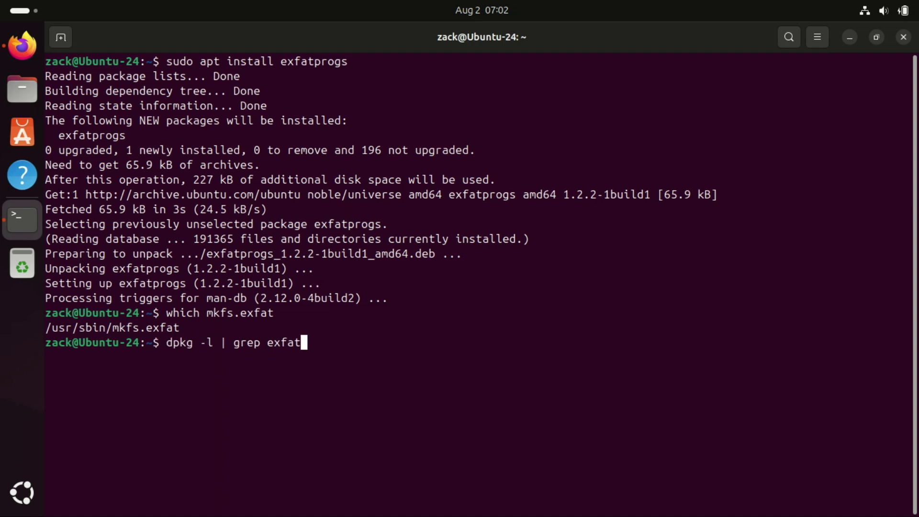
{"action": "key", "text": "Return"}
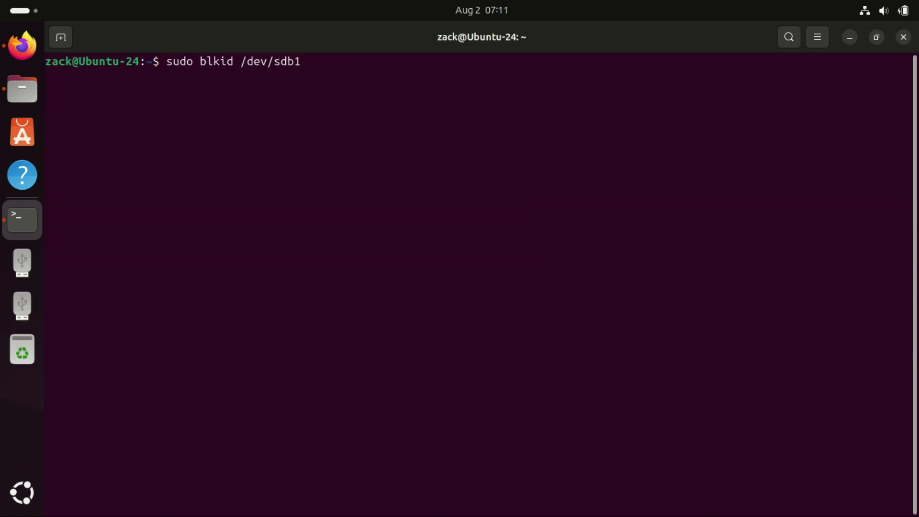
{"action": "type", "text": "lsblk"}
List block devices with lsblk and highlight the sdb1 partition row.
{"action": "key", "text": "Return"}
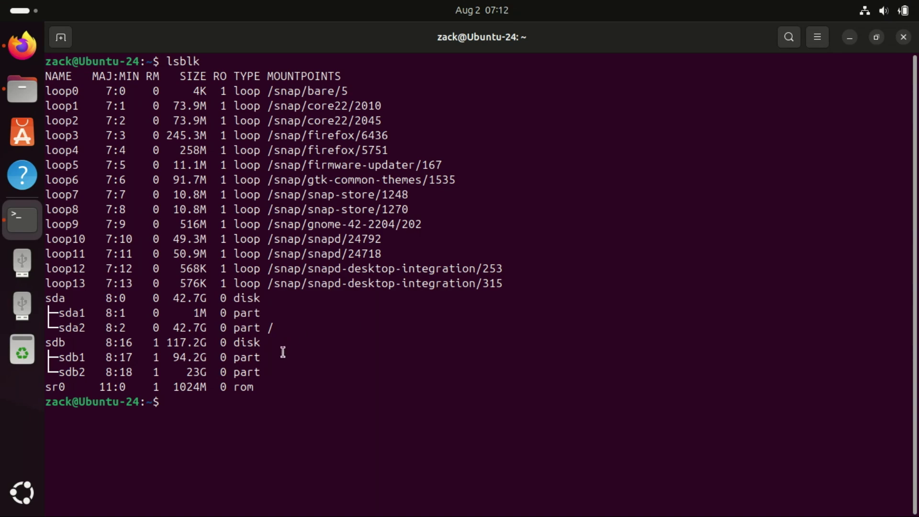
{"action": "left_click_drag", "start_coordinate": [59, 357], "coordinate": [260, 356]}
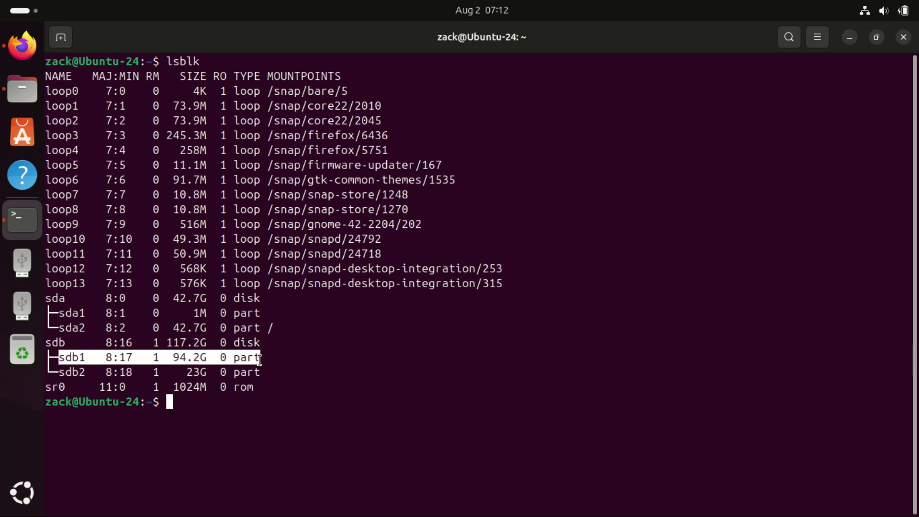
{"action": "left_click", "coordinate": [245, 404]}
Run 'sudo blkid /dev/sdb1', highlighting its exfat type, and close the Files window.
{"action": "key", "text": "Up"}
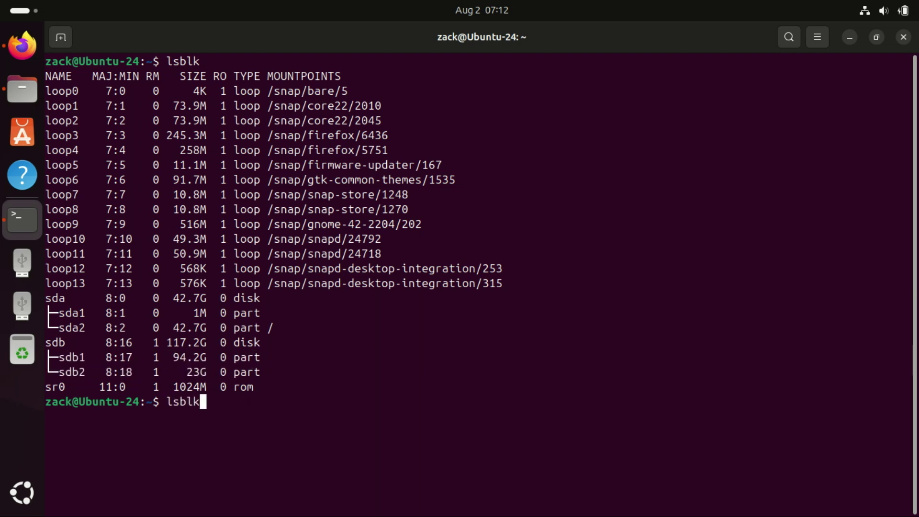
{"action": "key", "text": "Up"}
{"action": "key", "text": "Up"}
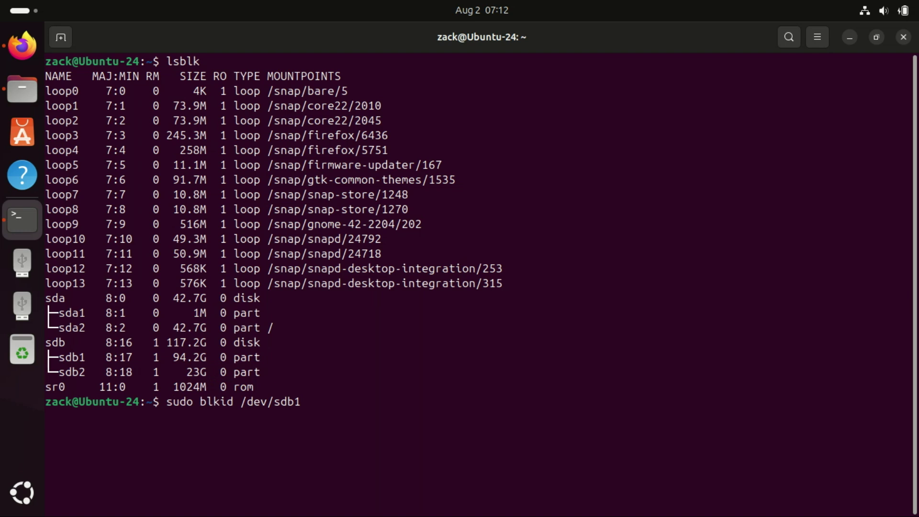
{"action": "key", "text": "Return"}
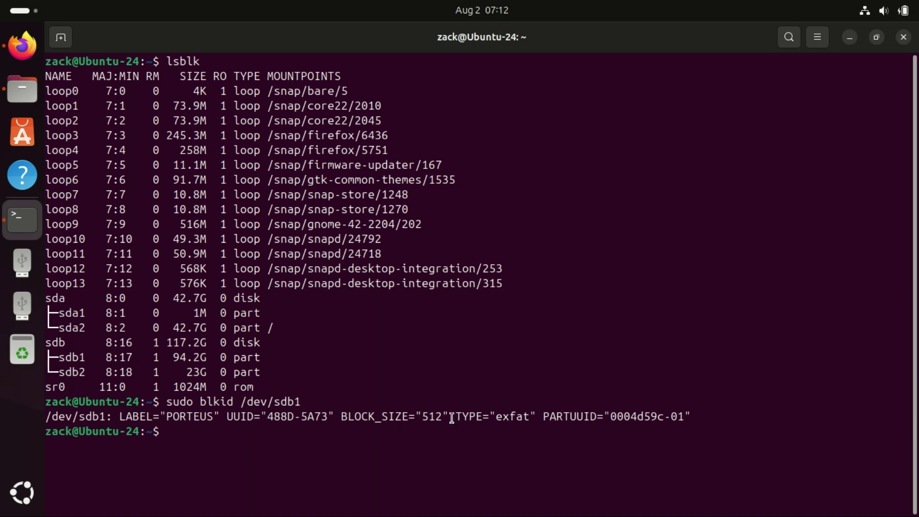
{"action": "left_click_drag", "start_coordinate": [455, 416], "coordinate": [532, 418]}
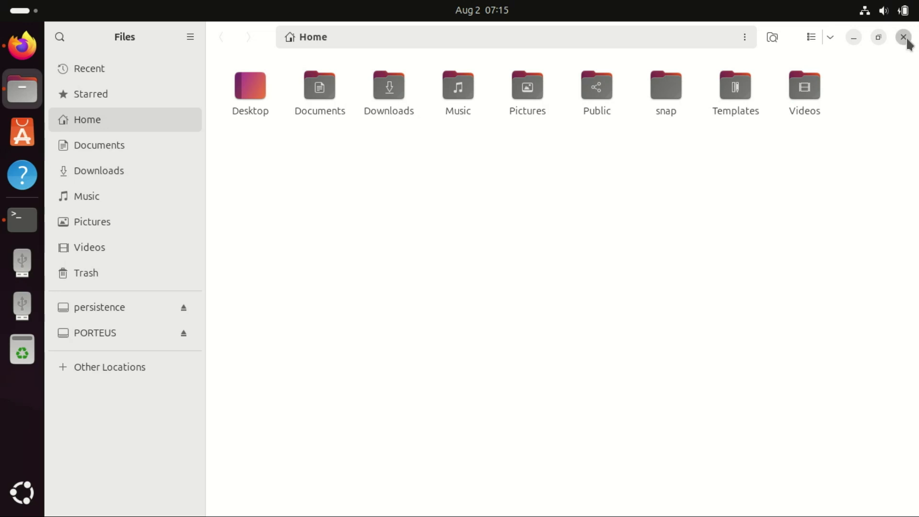
{"action": "left_click", "coordinate": [903, 37]}
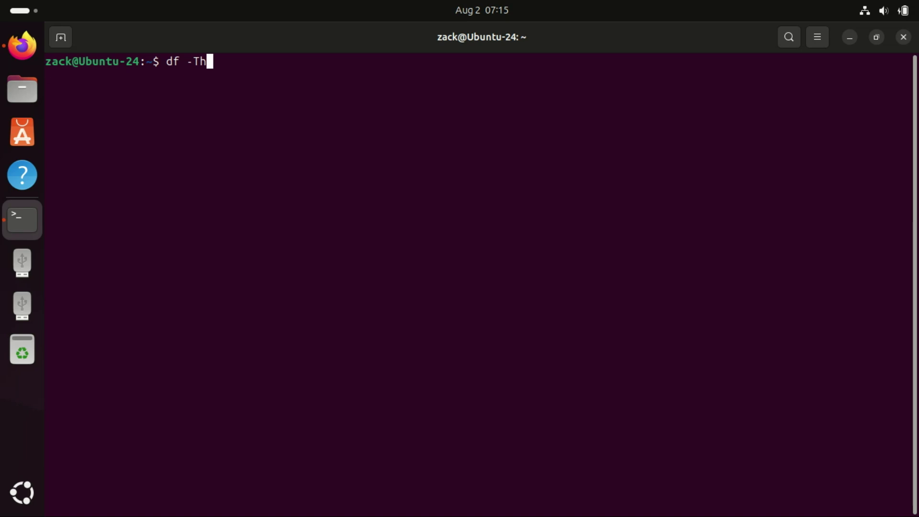
Run 'df -Th' and highlight exfat for /dev/sdb1, the 95G PORTEUS partition.
{"action": "key", "text": "Return"}
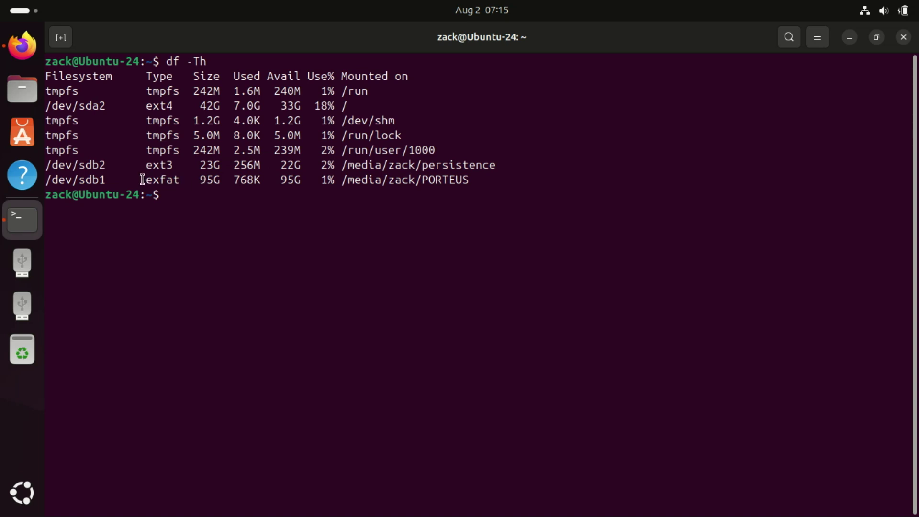
{"action": "left_click_drag", "start_coordinate": [143, 180], "coordinate": [227, 182]}
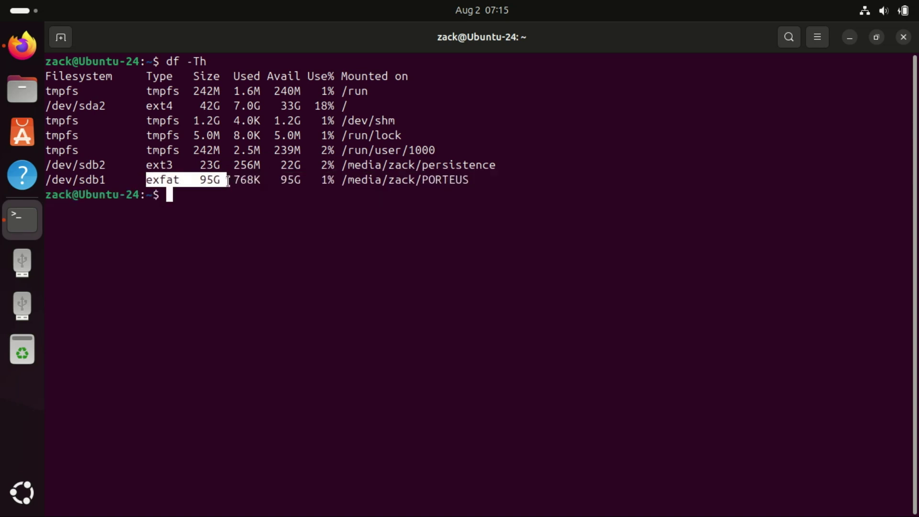
{"action": "left_click", "coordinate": [245, 199]}
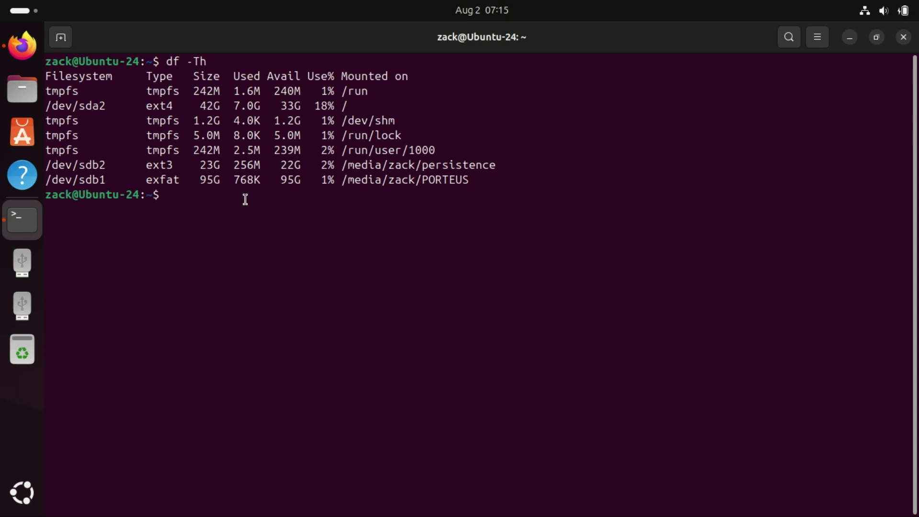